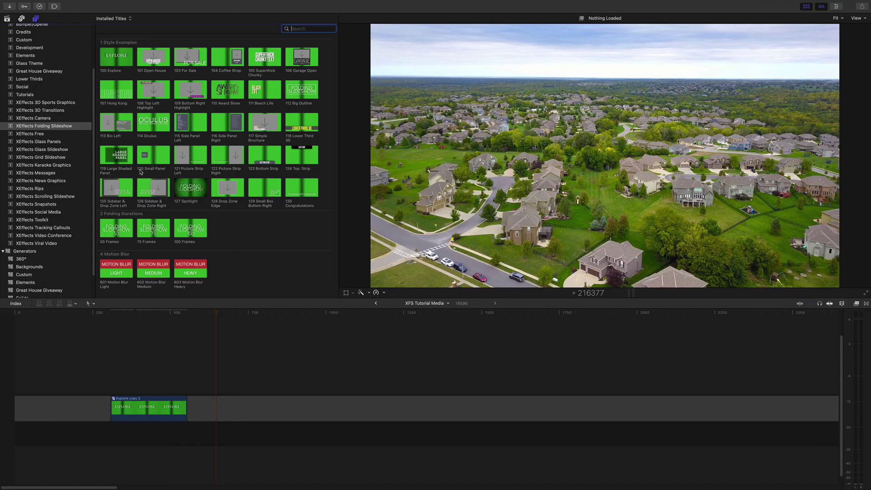
Append the aerial neighbourhood image to the end of the timeline
click(6, 19)
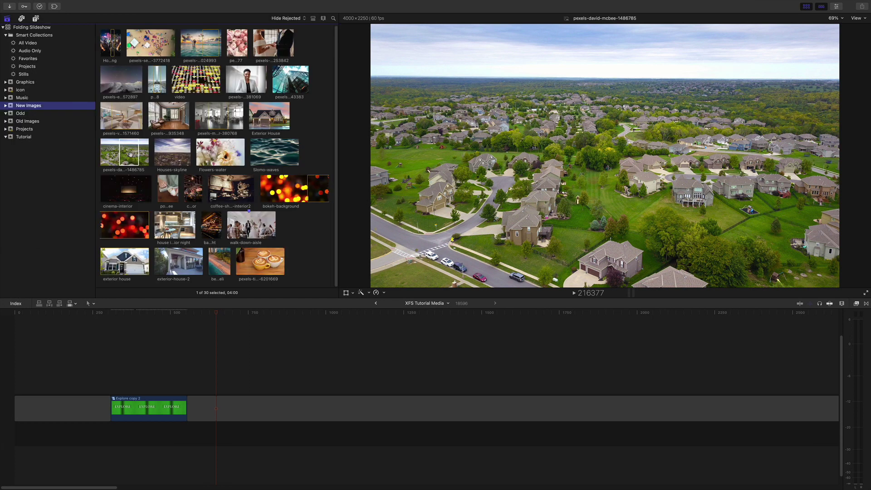
click(131, 154)
key(w)
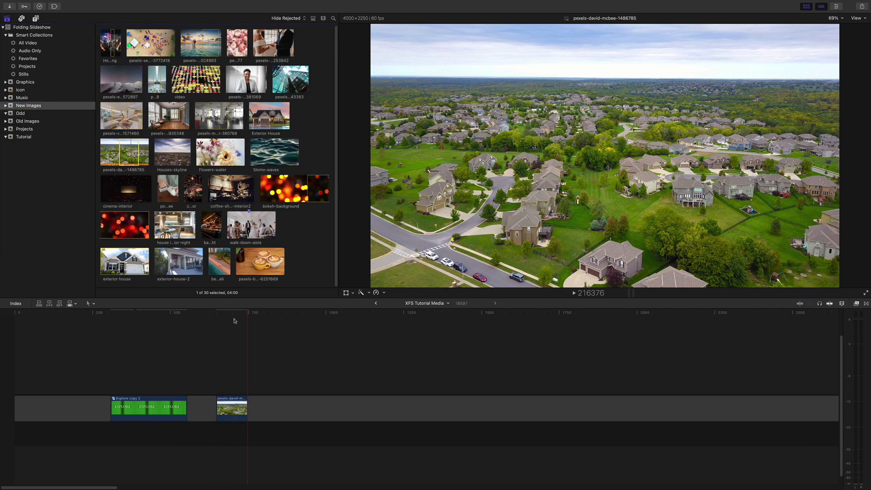
drag(234, 321, 218, 314)
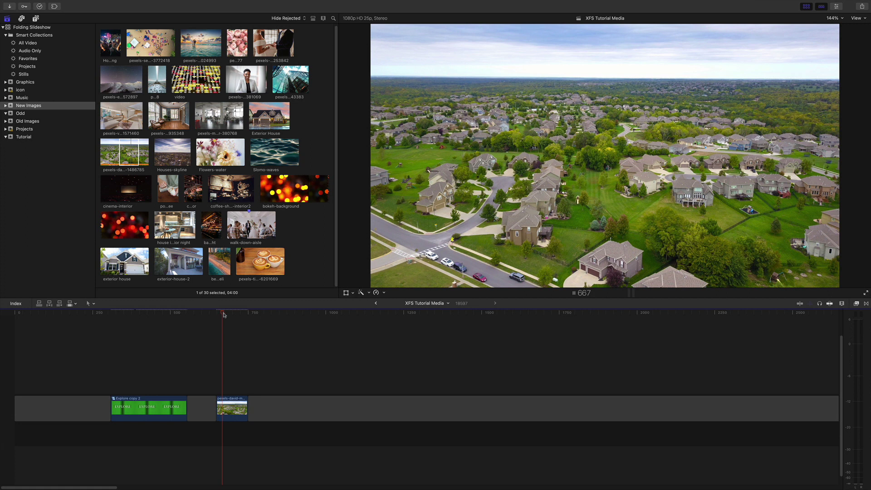
key(space)
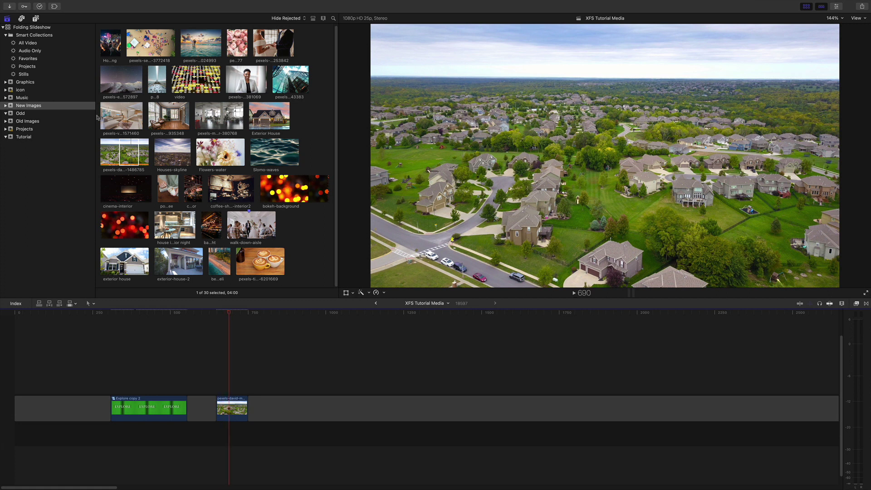
Connect the 101 Open House title at the aerial clip's start and play its animation
click(37, 19)
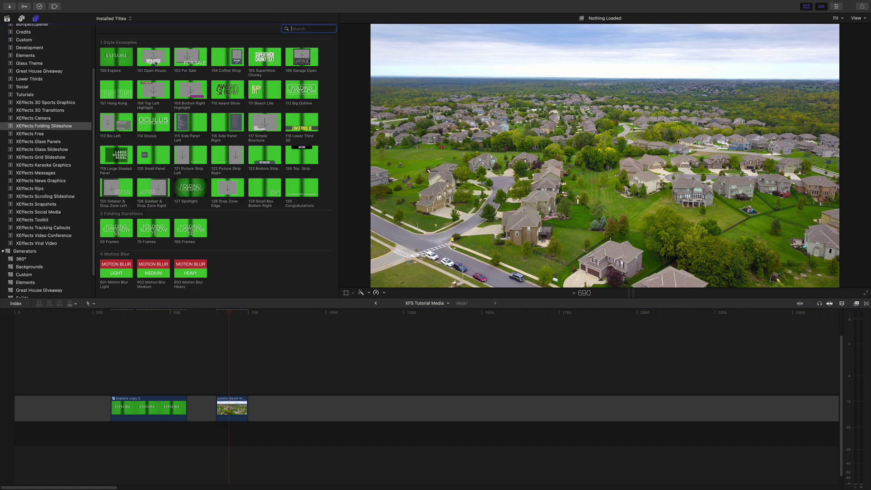
drag(154, 59, 223, 374)
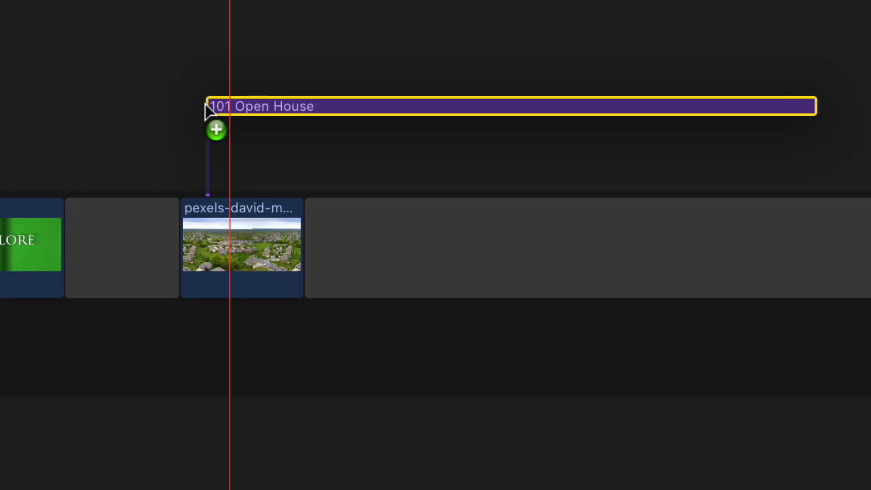
drag(207, 109, 184, 123)
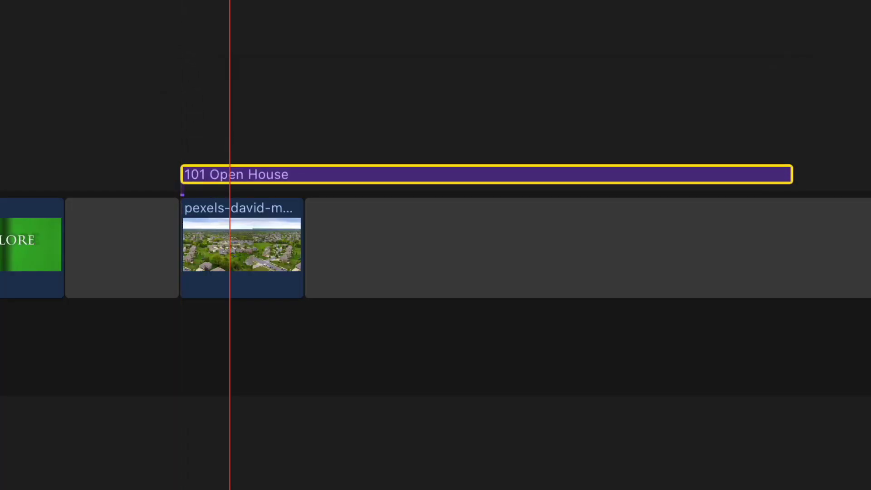
drag(209, 313, 220, 314)
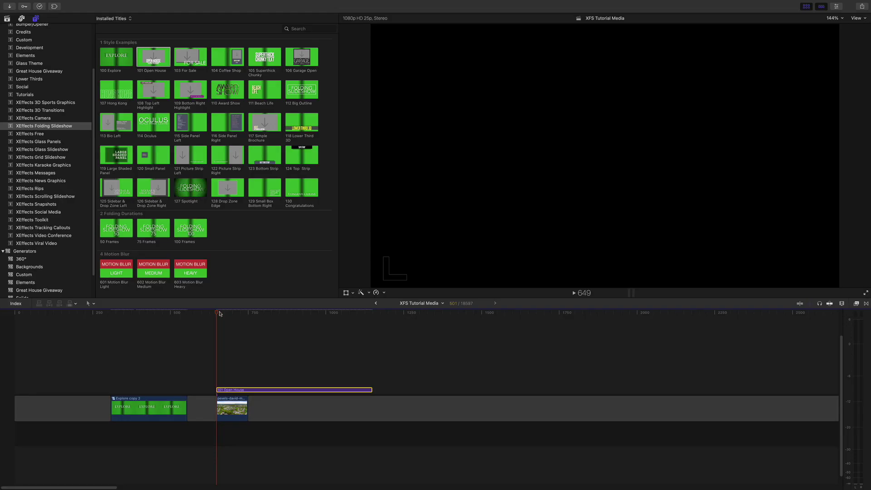
key(space)
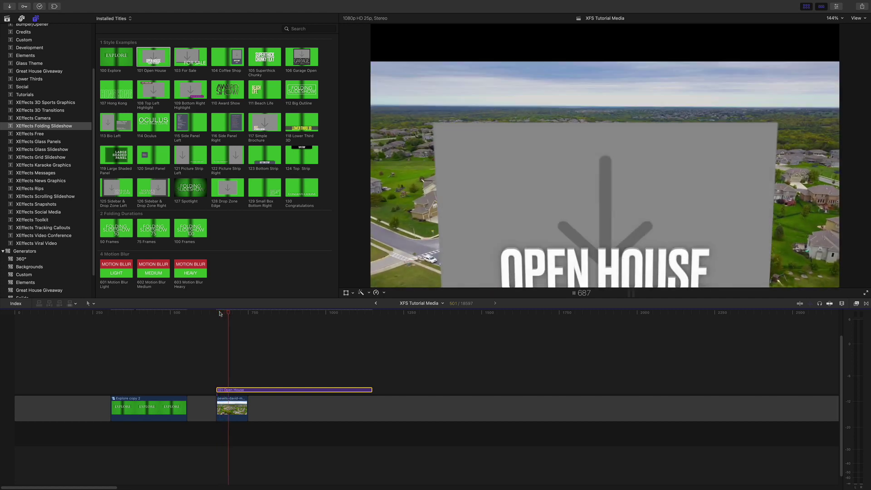
key(space)
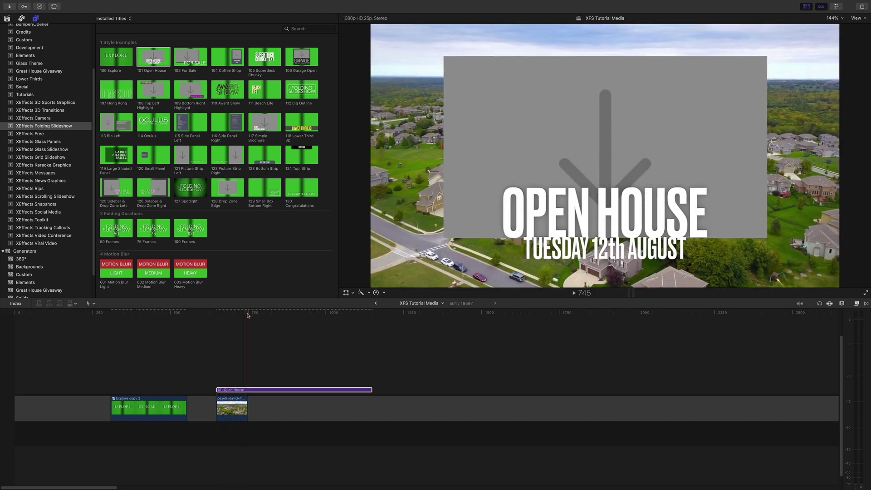
Keep the Open House title's fold-in Direction set to In from Bottom
key(super+4)
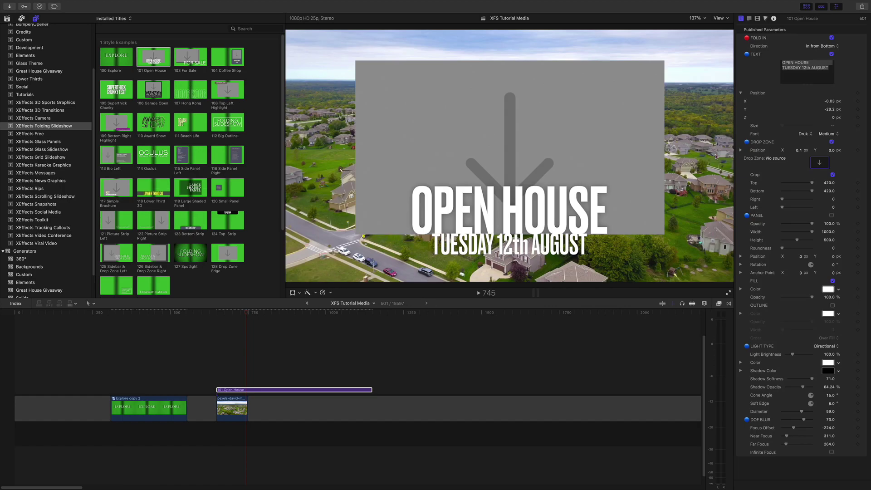
click(827, 47)
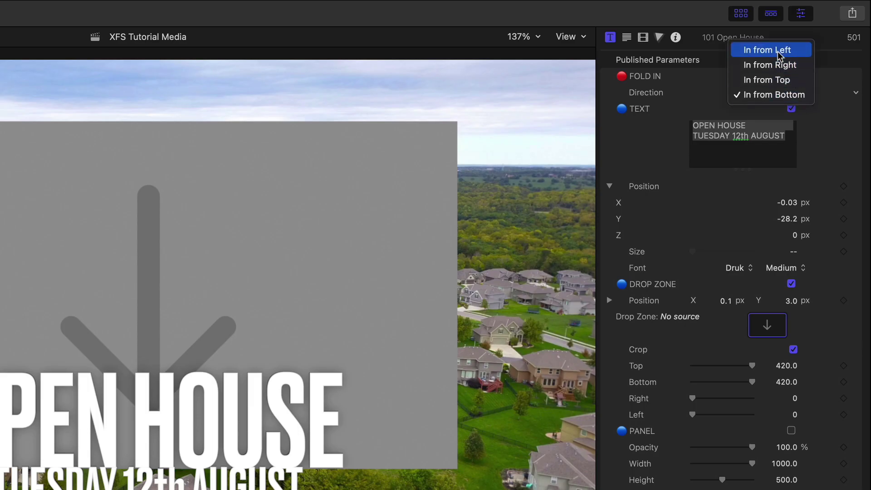
click(780, 95)
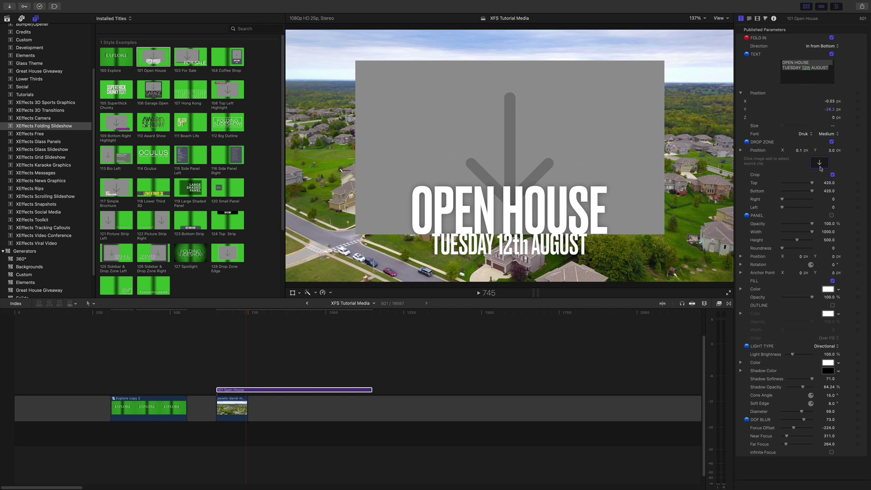
Pick the Exterior House image from the Libraries browser for the title's drop zone
click(819, 164)
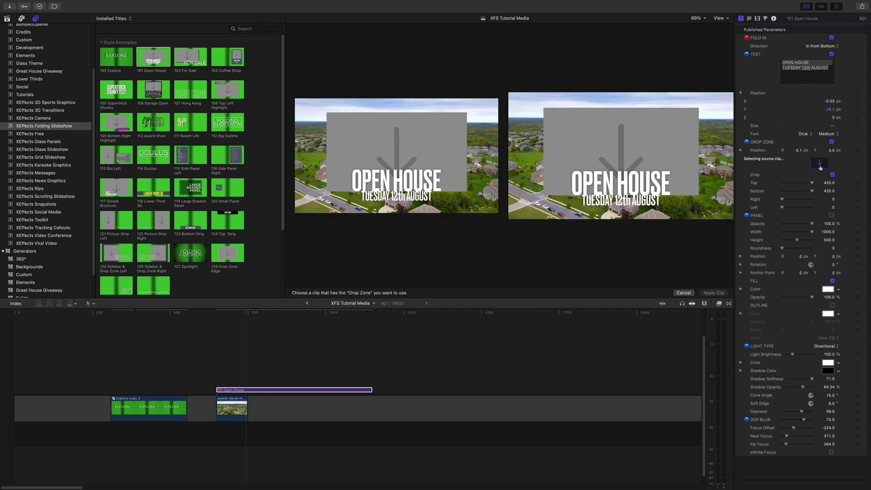
click(7, 19)
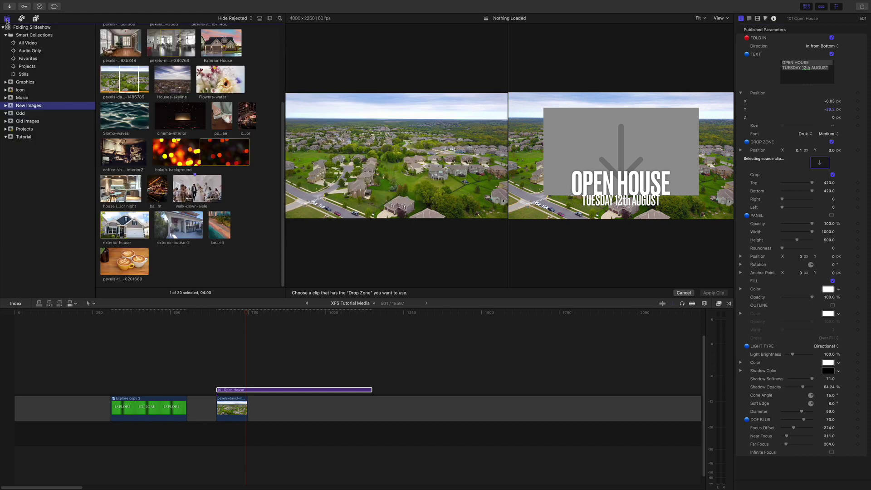
click(225, 55)
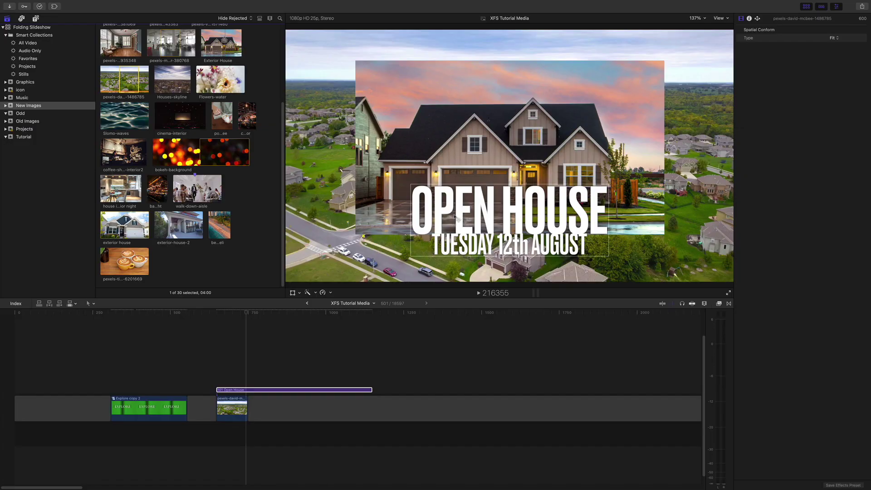
Select the OPEN HOUSE words and enlarge them with the Text Inspector's Size slider
click(450, 214)
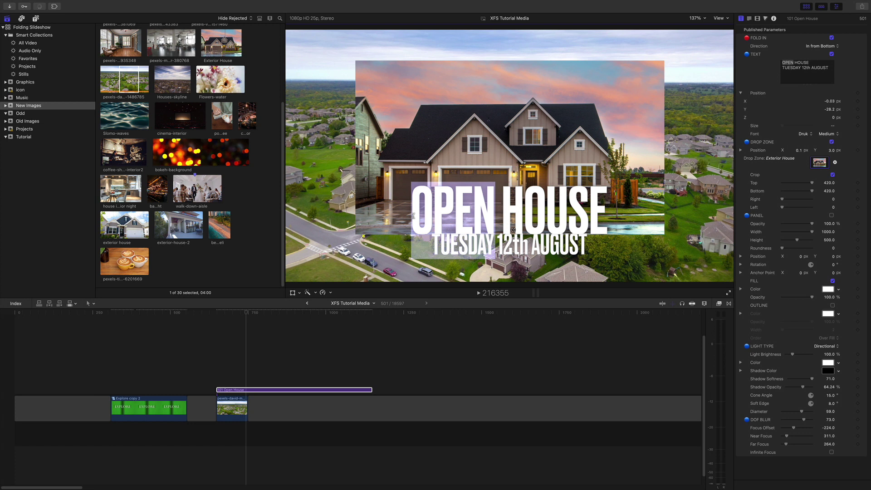
key(shift+Right)
key(shift+Right)
key(shift+Right)
key(shift+Right)
key(shift+Right)
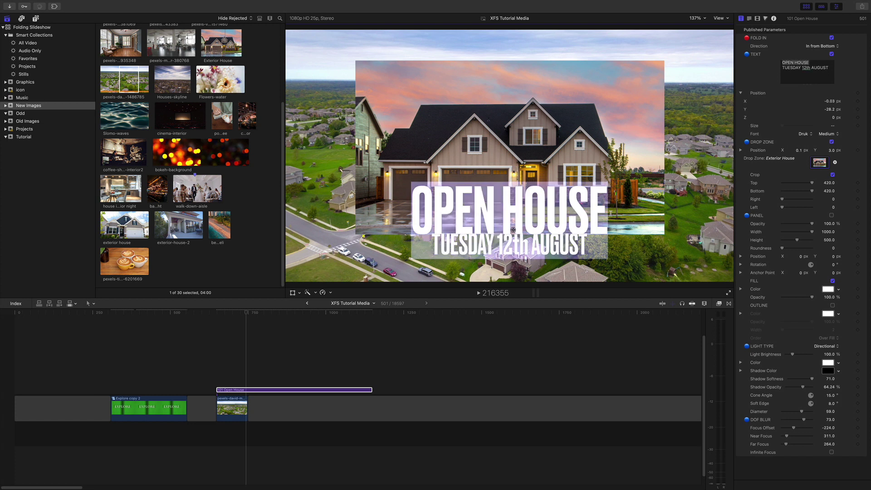
click(749, 21)
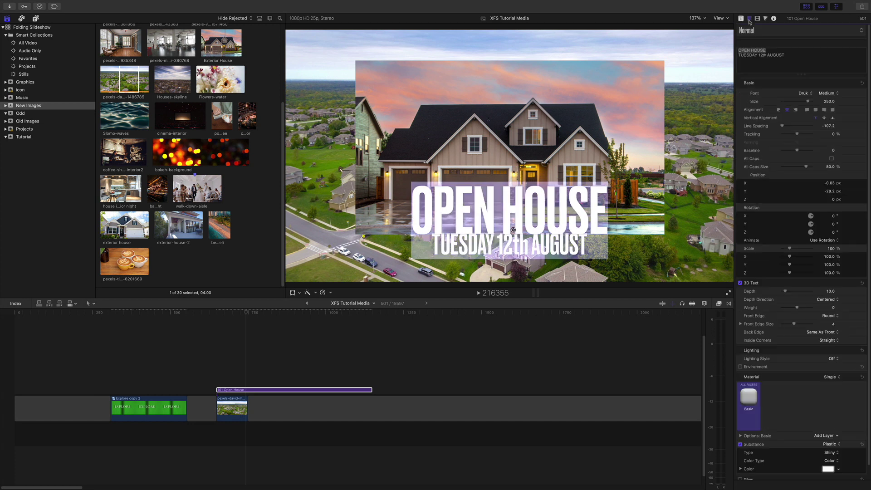
drag(806, 102, 821, 102)
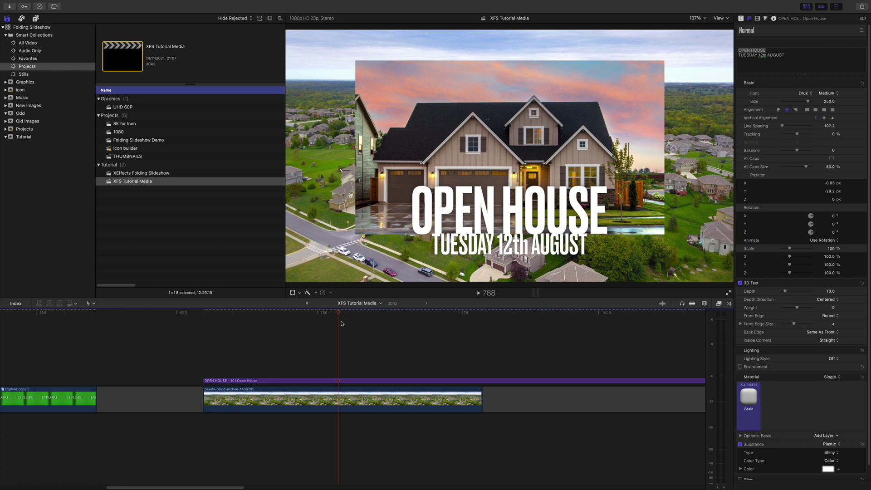
Turn the aerial clip into a compound clip with the default name
key(super+5)
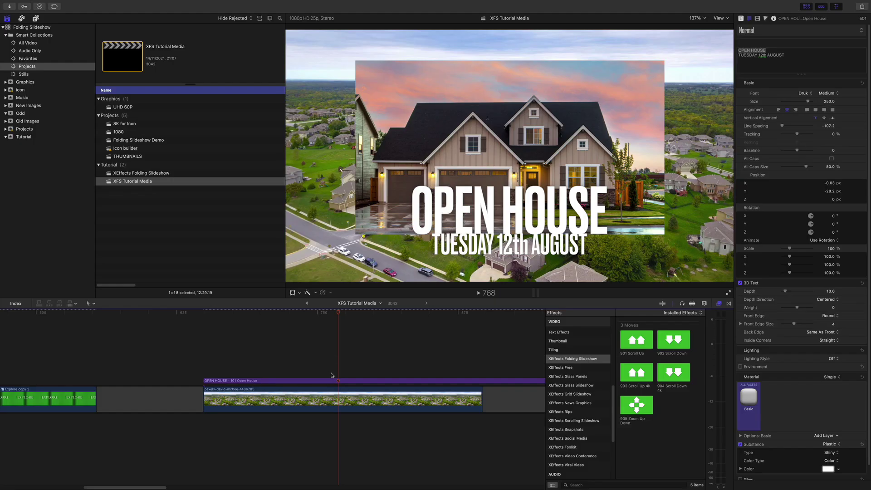
click(333, 373)
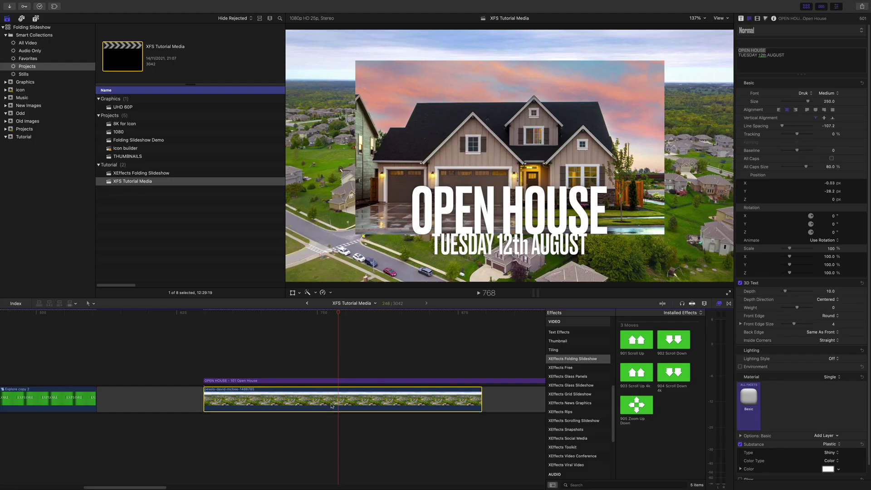
right_click(334, 368)
click(361, 371)
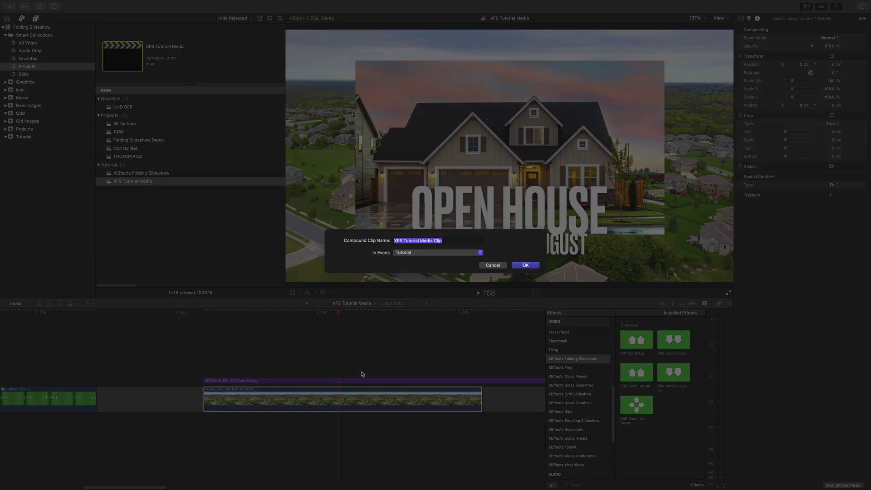
key(Return)
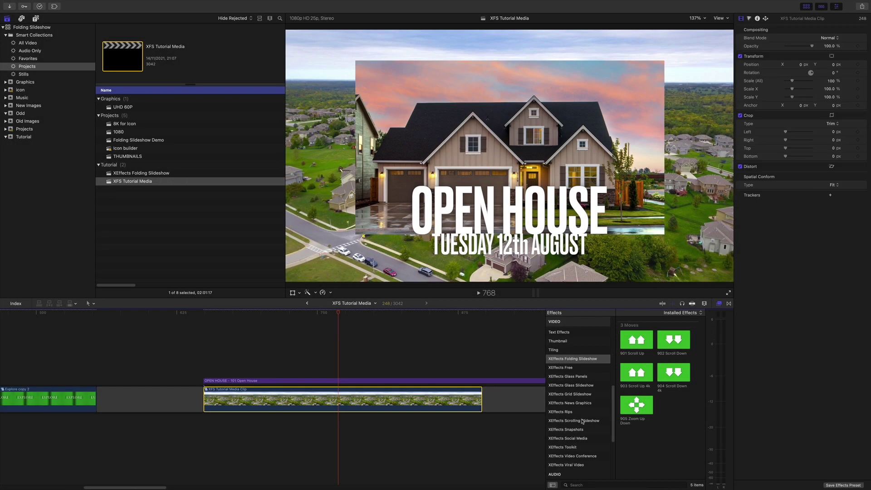
Apply the 905 Zoom Up Down effect to the compound clip and scrub to preview it
drag(635, 406, 356, 397)
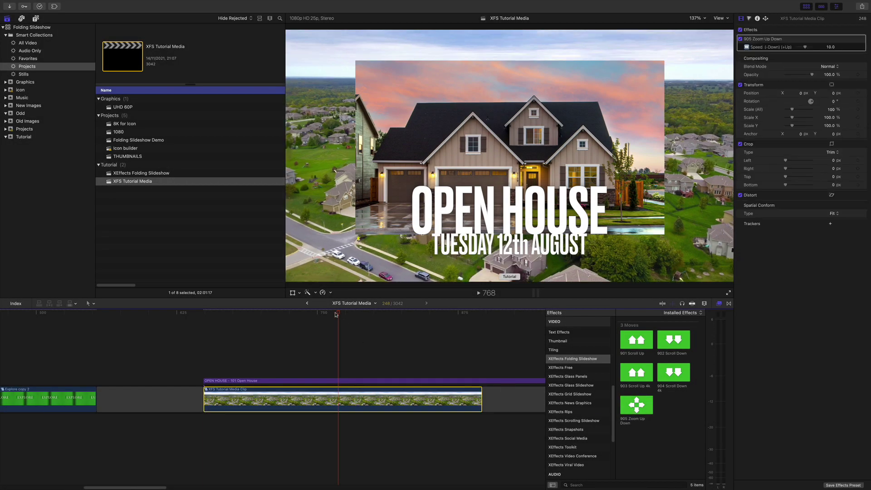
click(344, 314)
drag(344, 314, 292, 325)
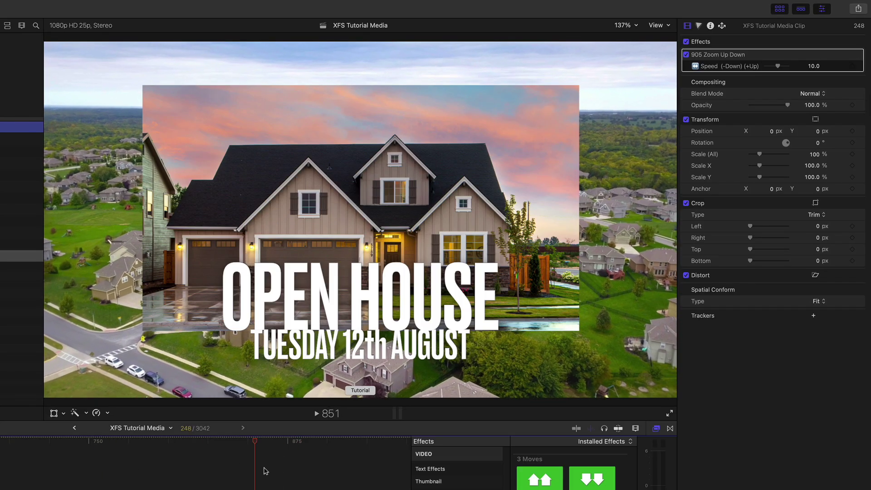
drag(292, 325, 442, 333)
drag(264, 472, 126, 468)
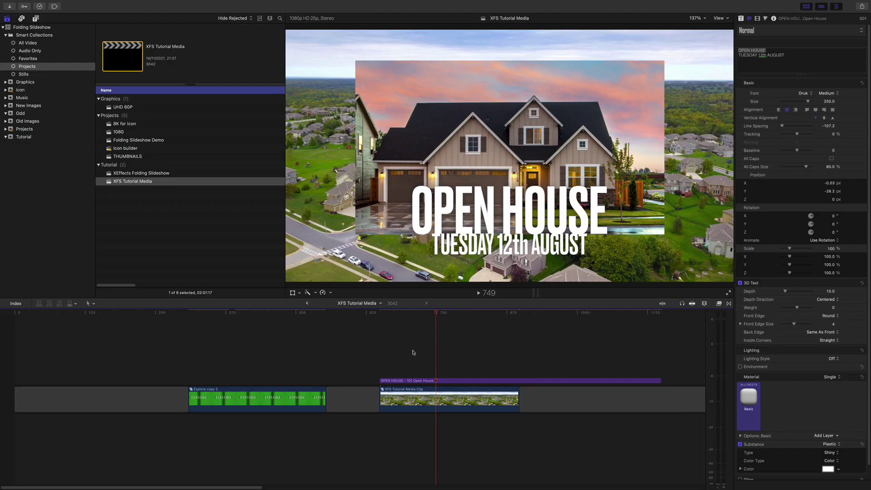
Compound the Open House title with the house clip and raise it above the Explore clip
drag(412, 353, 426, 402)
right_click(426, 350)
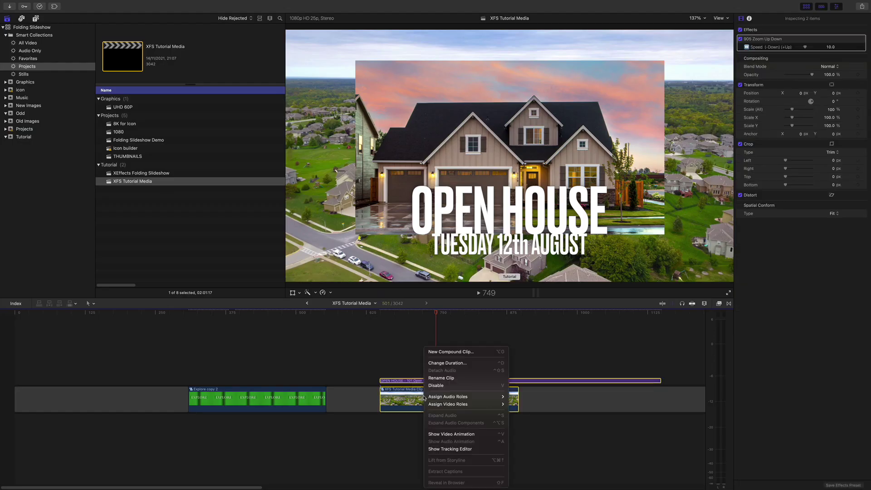
click(443, 352)
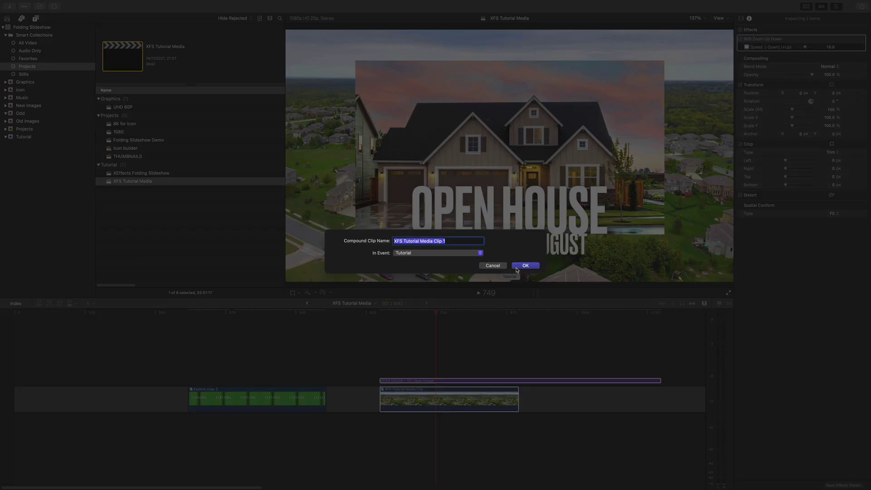
click(525, 262)
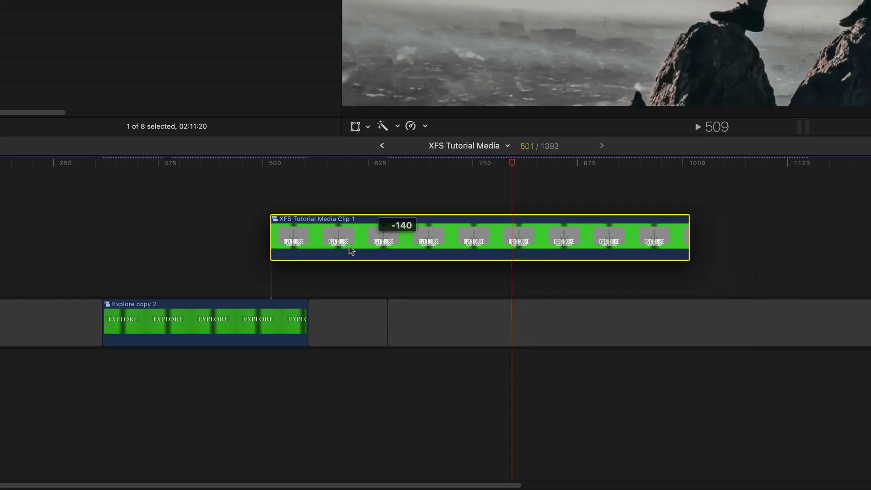
drag(346, 253, 300, 246)
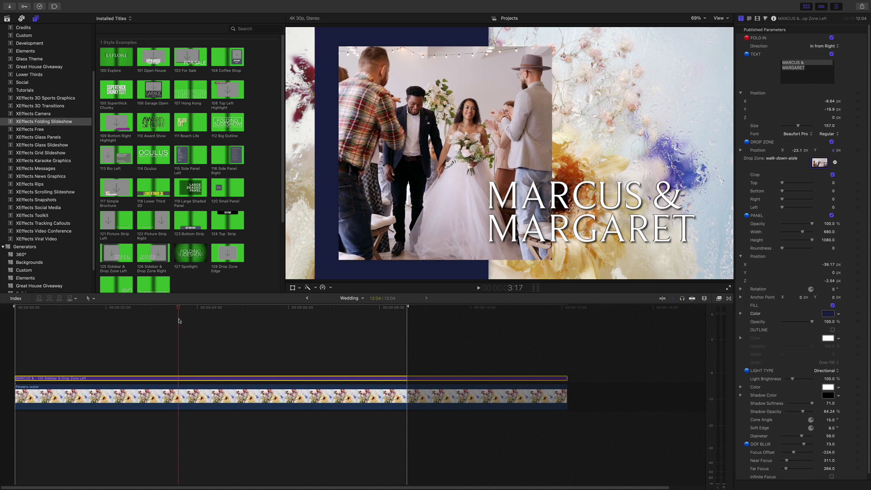
Toggle the PANEL and DROP ZONE layers off and on, then hide the MARCUS & MARGARET text
mouse_move(846, 190)
click(832, 215)
click(833, 143)
click(831, 54)
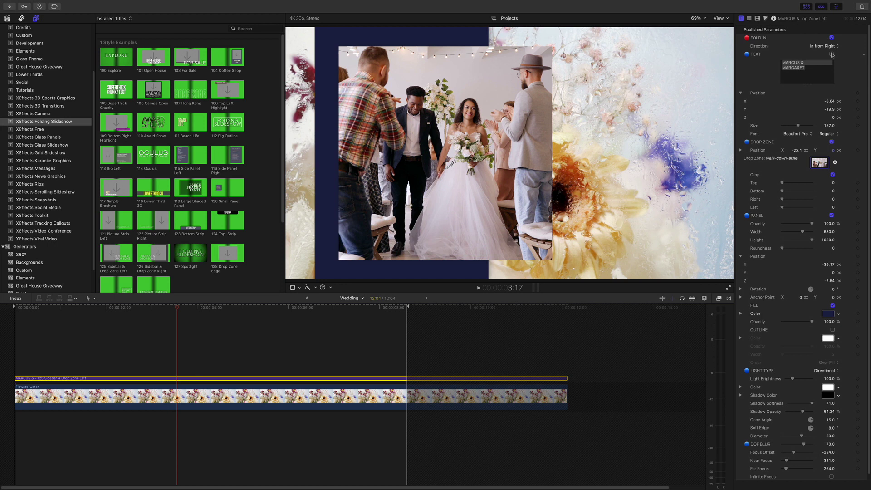
Restore the text, keep PANEL opacity at 100%, and set Position Z to about -1.84
click(832, 54)
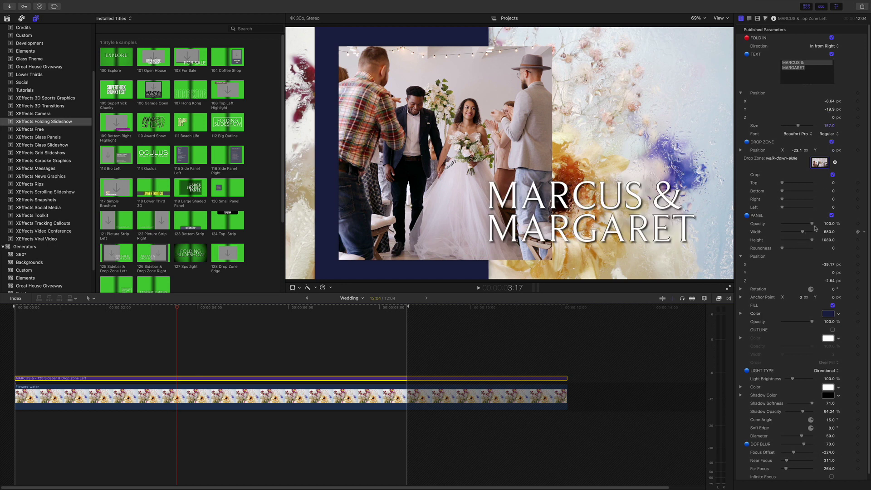
drag(831, 225, 831, 234)
drag(829, 280, 831, 281)
drag(829, 281, 831, 281)
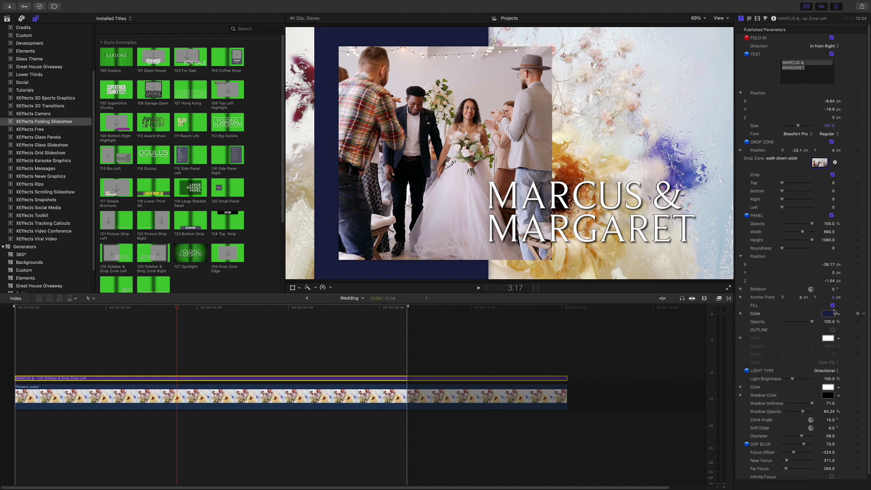
Turn off the panel's Fill and sample the purple flower as its outline colour
click(832, 305)
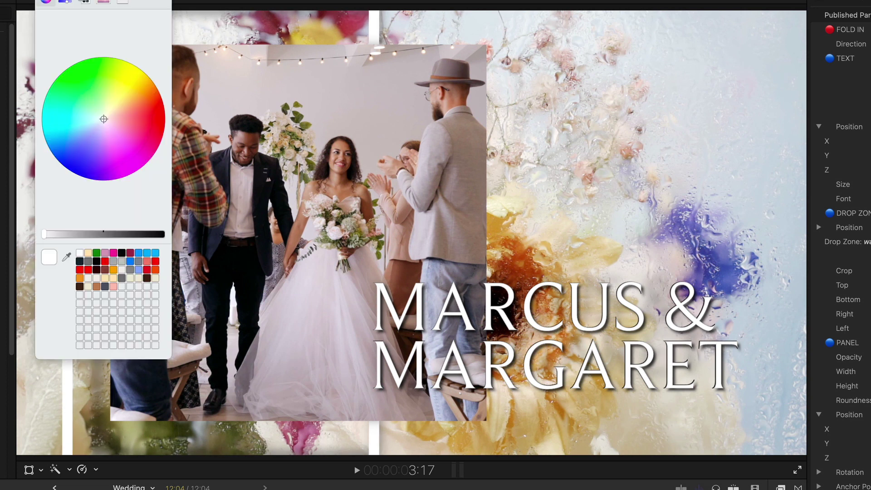
click(67, 257)
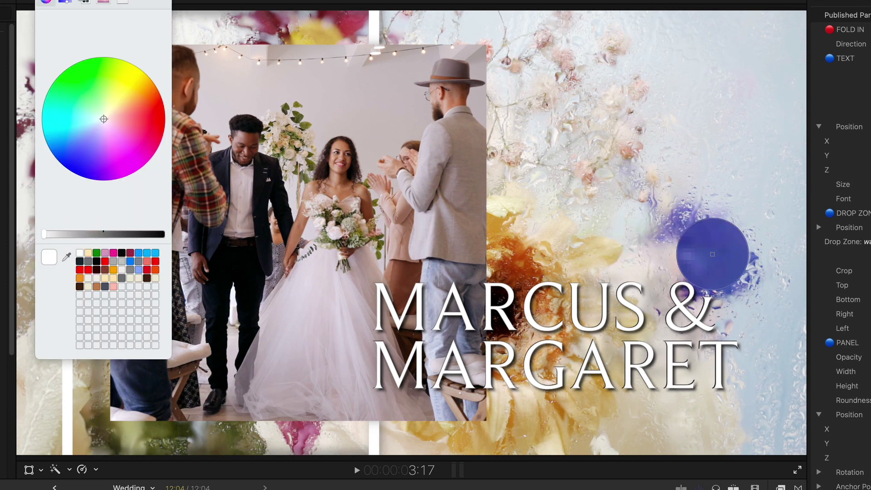
click(713, 259)
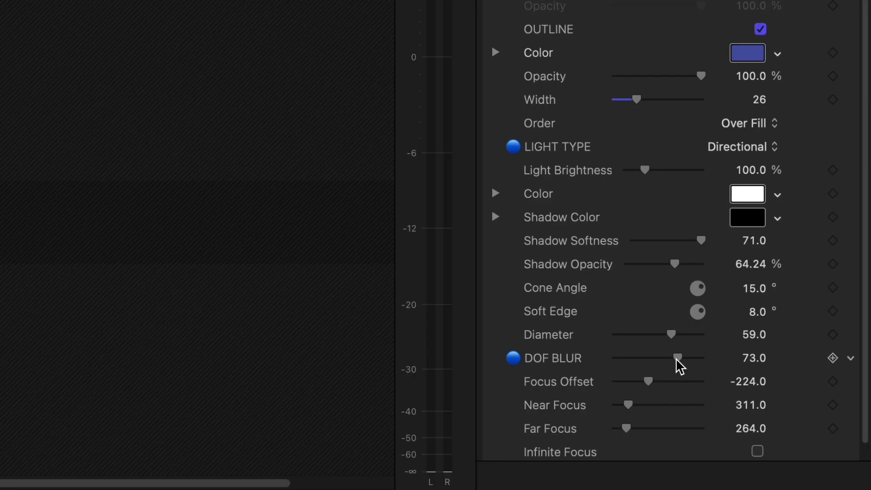
Drop DOF Blur to 0 and raise it to 84, then try Better Performance before Better Quality
drag(677, 358, 610, 365)
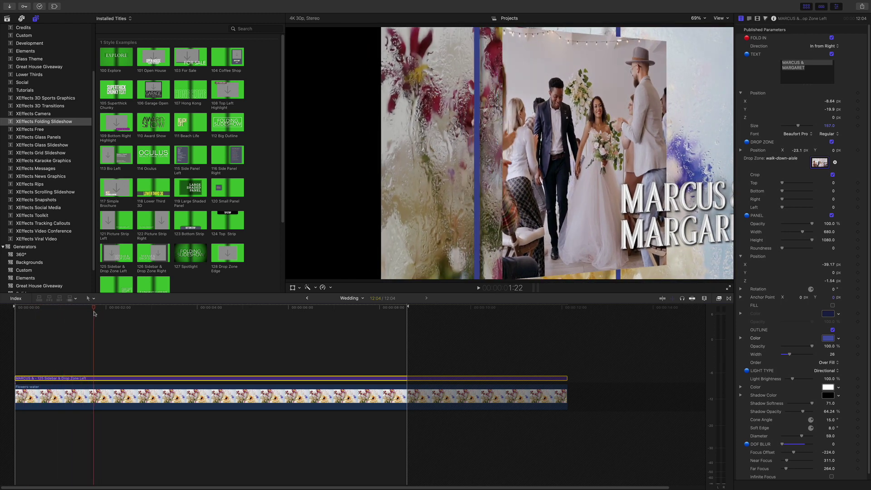
drag(788, 446, 808, 445)
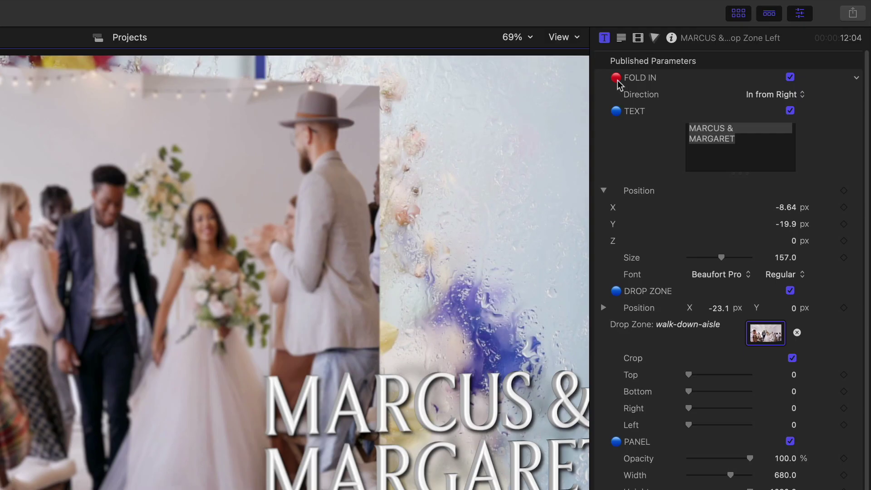
click(574, 36)
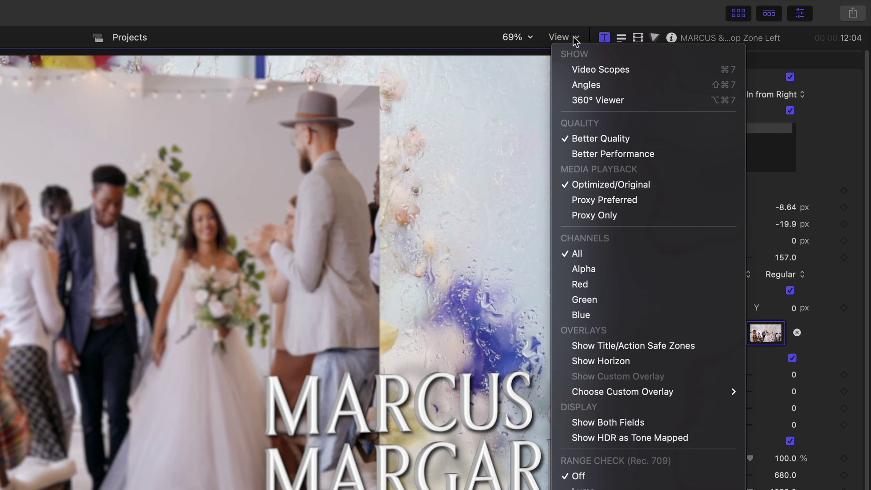
click(585, 154)
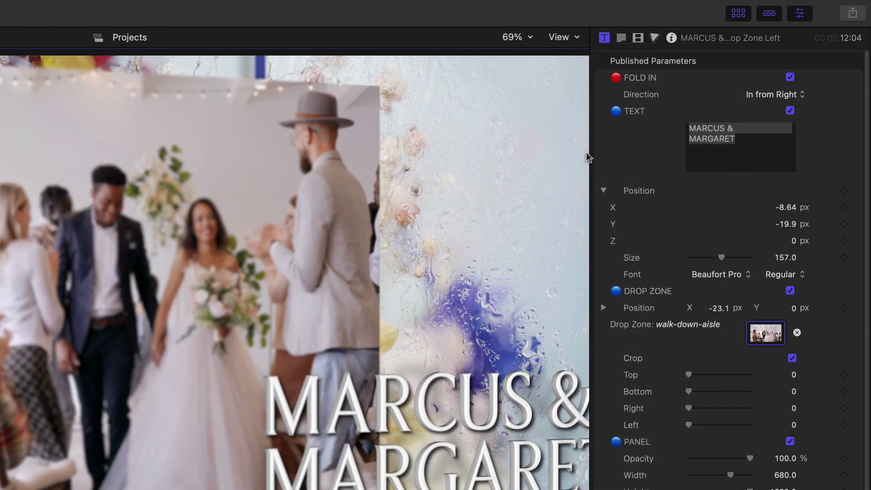
click(570, 38)
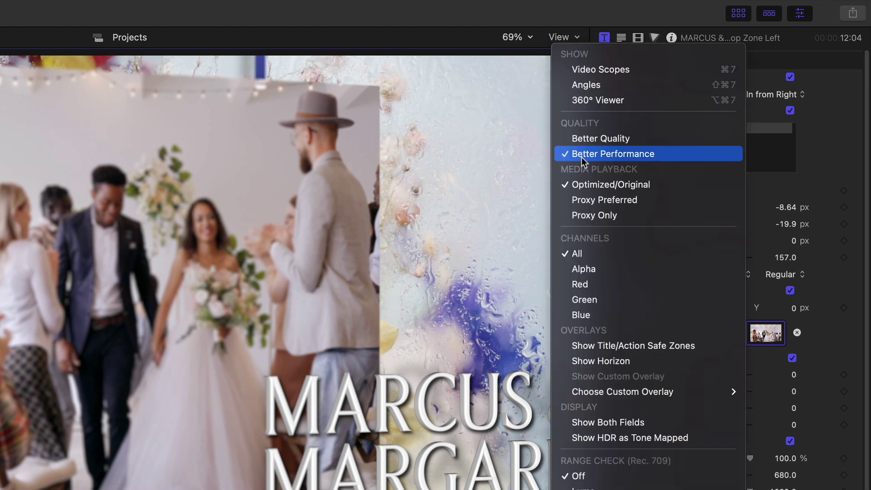
click(582, 139)
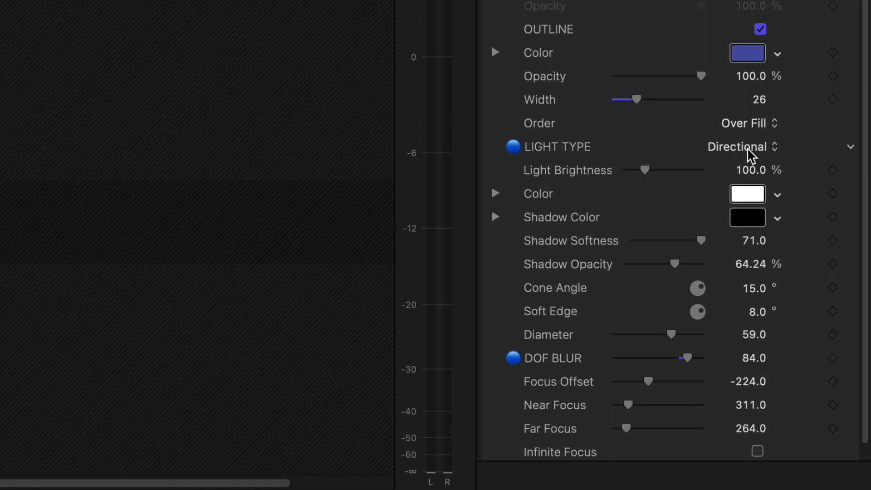
Set Light Type to Spot and raise Light Brightness to 783%
click(750, 155)
click(746, 194)
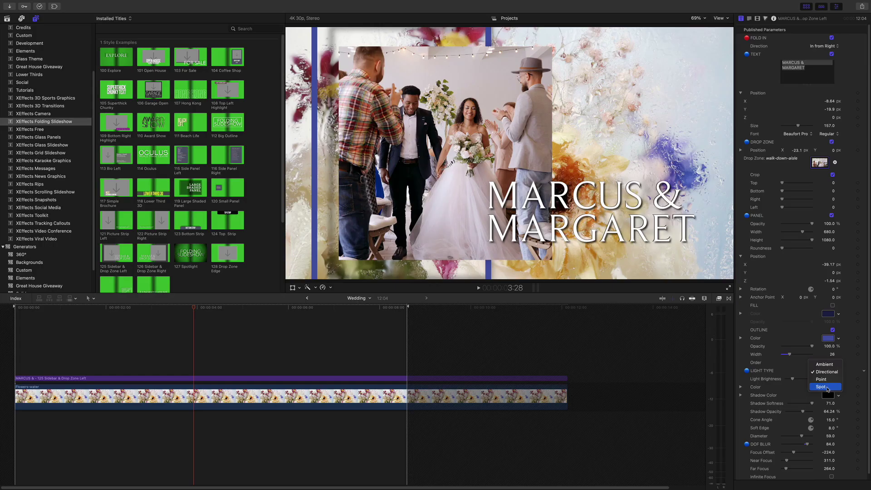
mouse_move(830, 411)
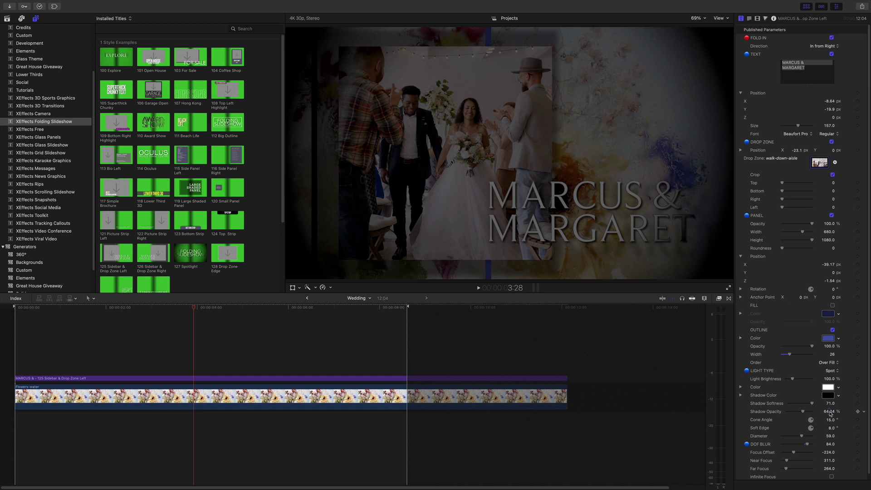
click(832, 379)
drag(831, 379, 831, 341)
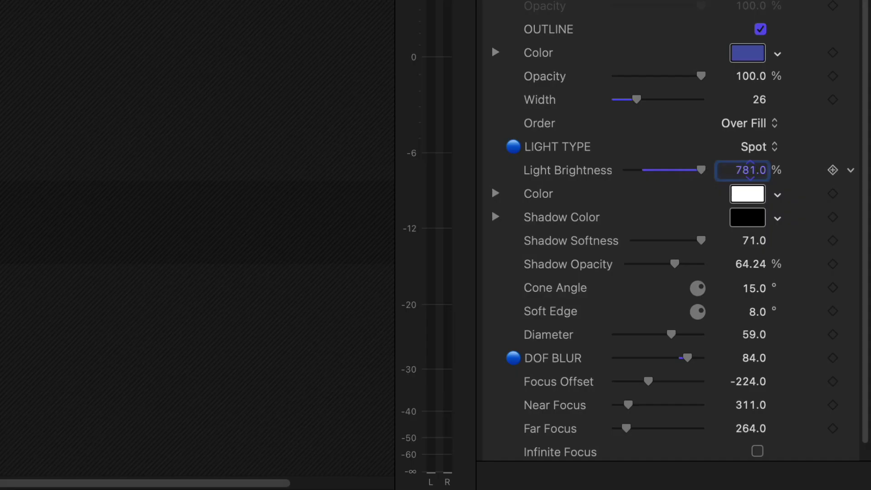
mouse_move(749, 170)
mouse_down()
mouse_move(718, 310)
mouse_move(758, 285)
mouse_up()
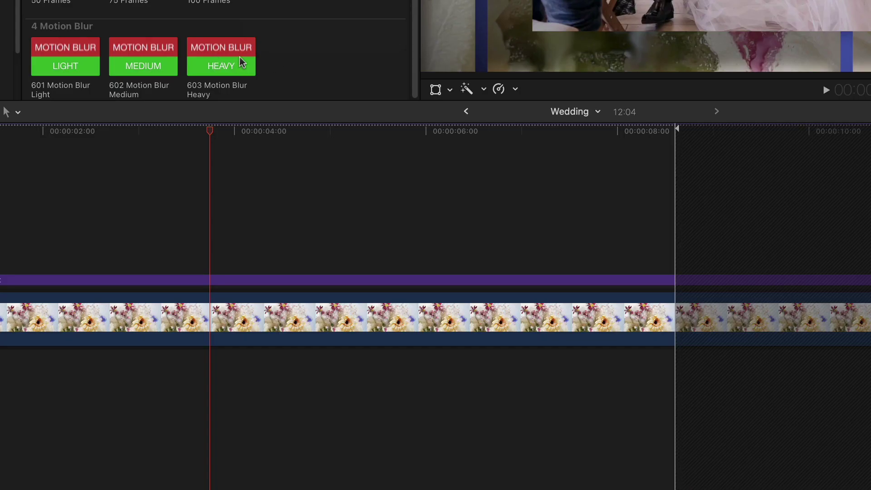
drag(242, 61, 354, 235)
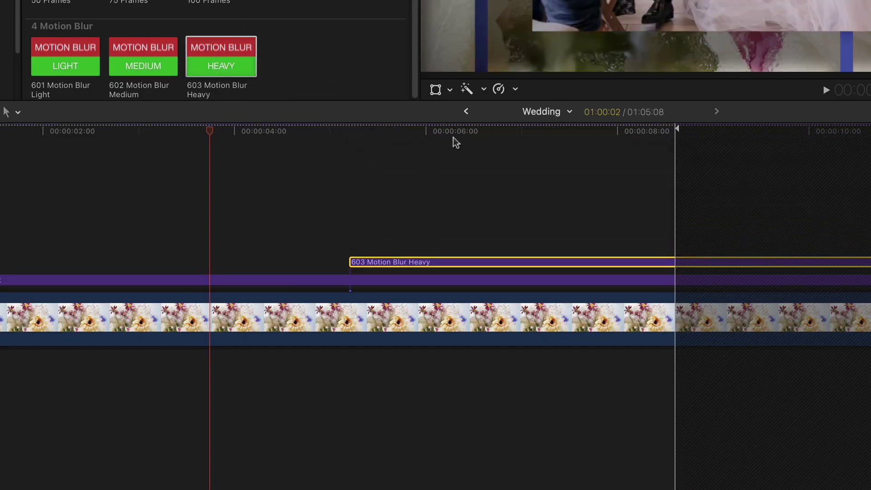
click(508, 136)
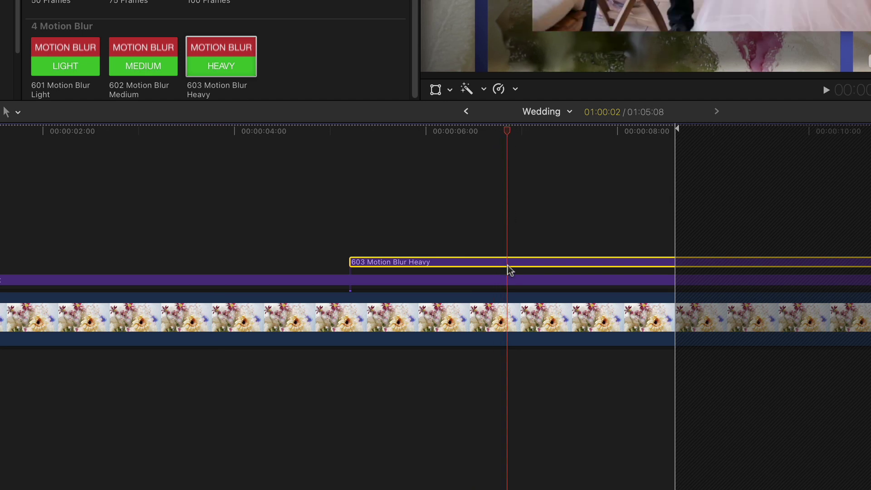
drag(510, 266, 508, 267)
key(Delete)
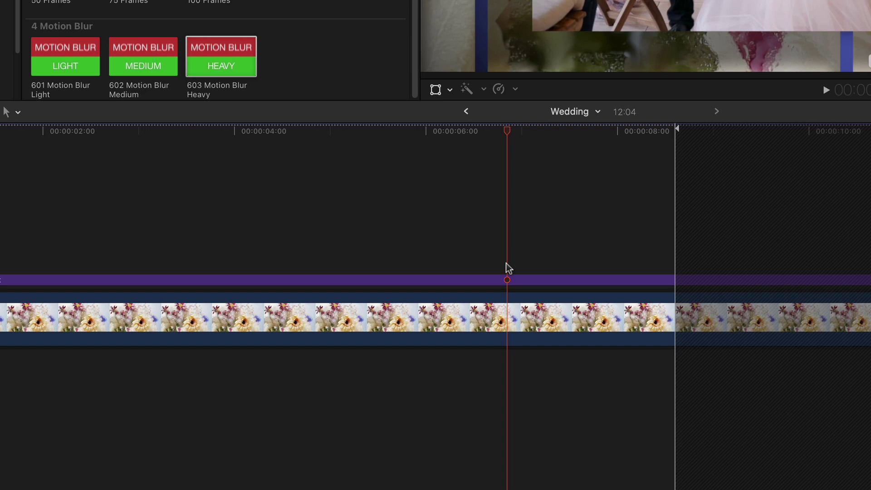